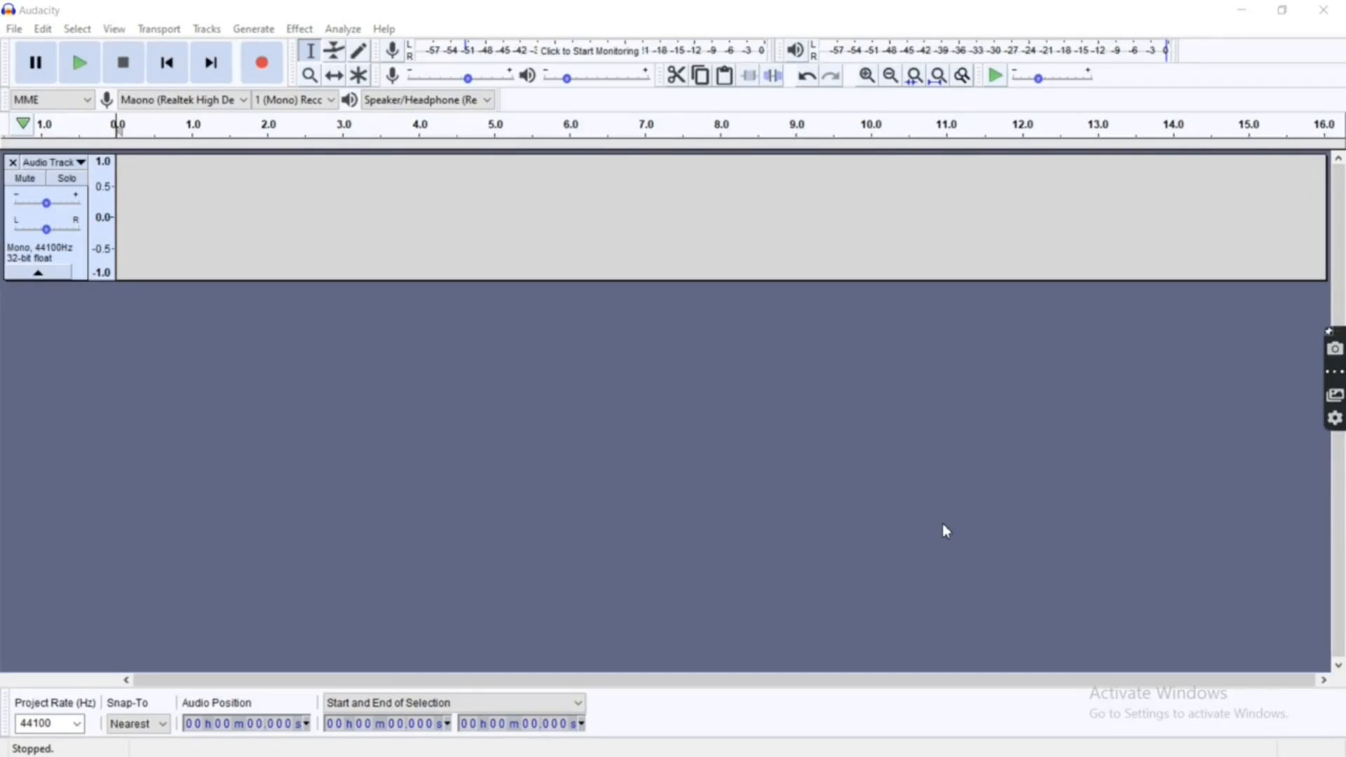
Record a spoken voice clip about 4 seconds long on the empty mono track.
left_click(258, 64)
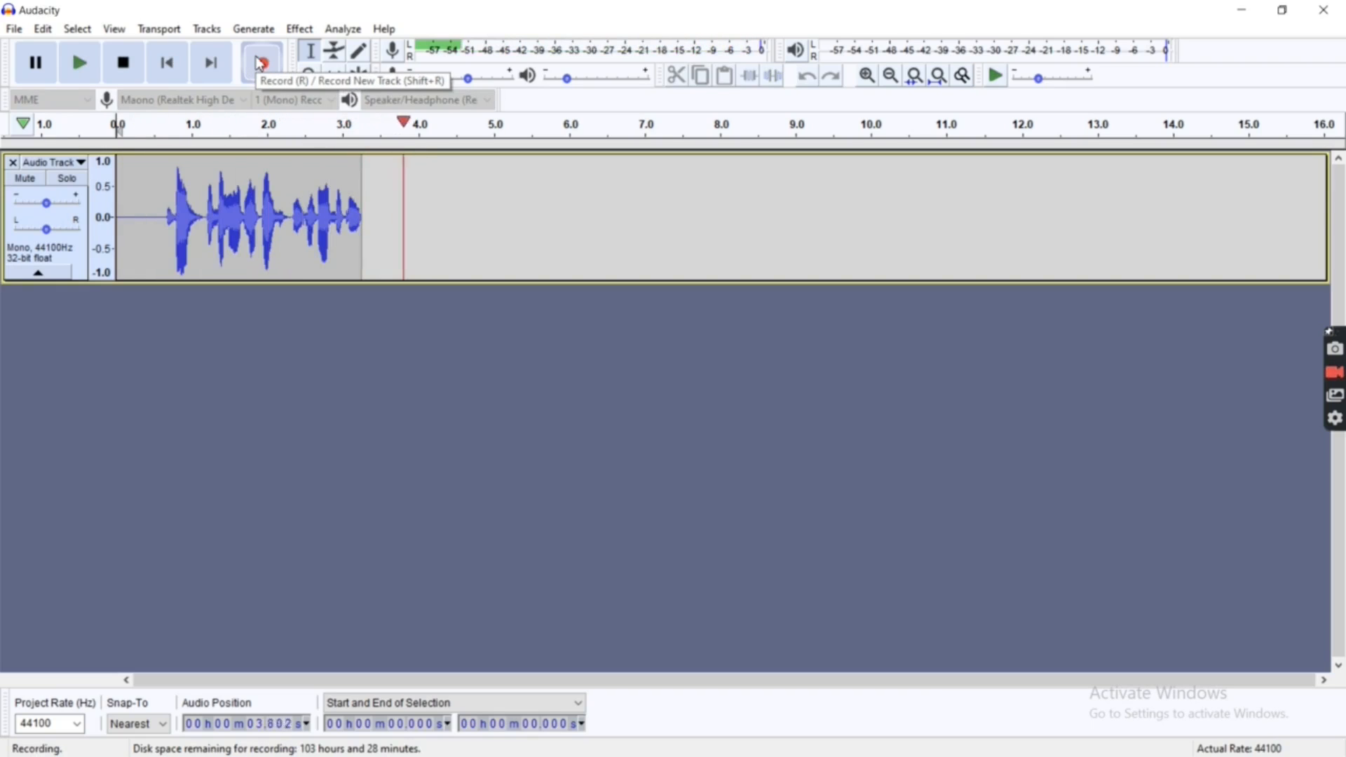
key("space")
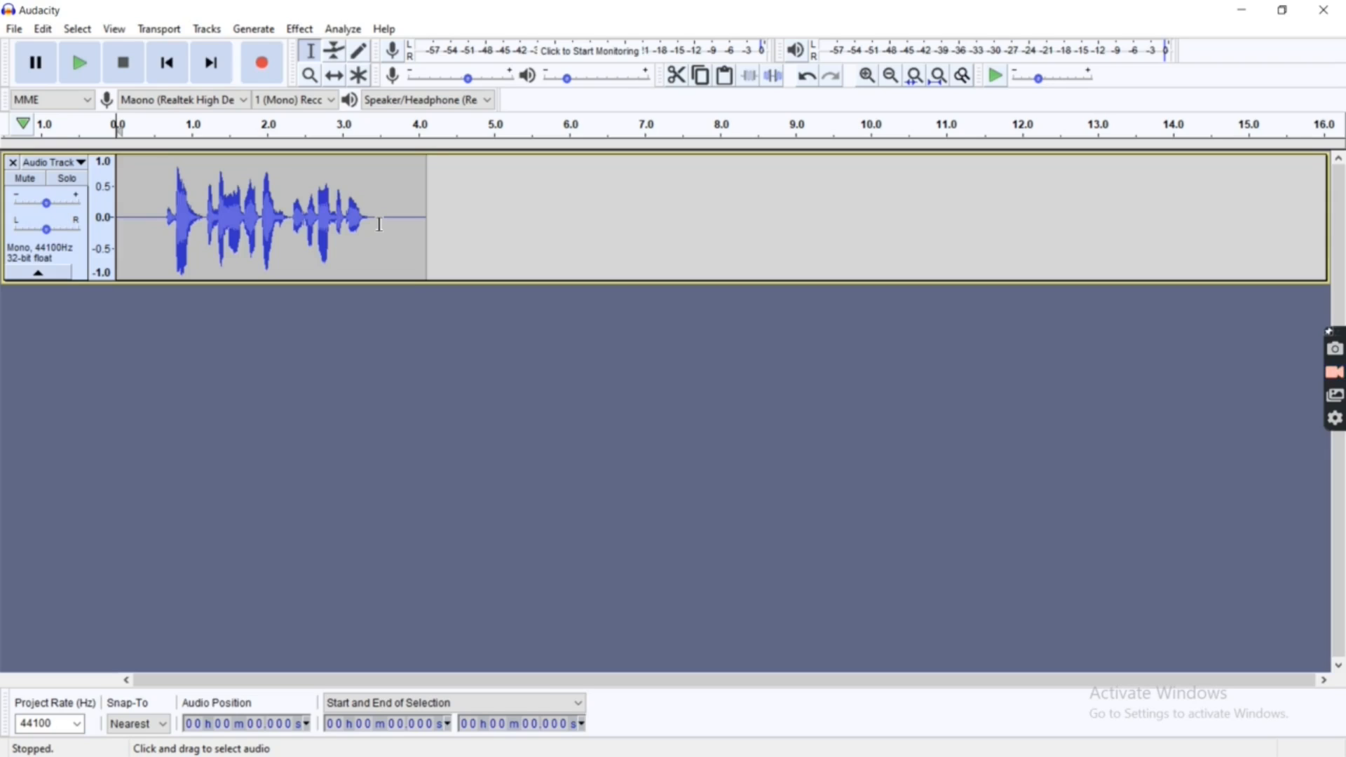
Capture a noise profile from the silent stretch after the speech, from about 3.4 to 4.1 seconds.
left_click_drag(378, 224, 424, 227)
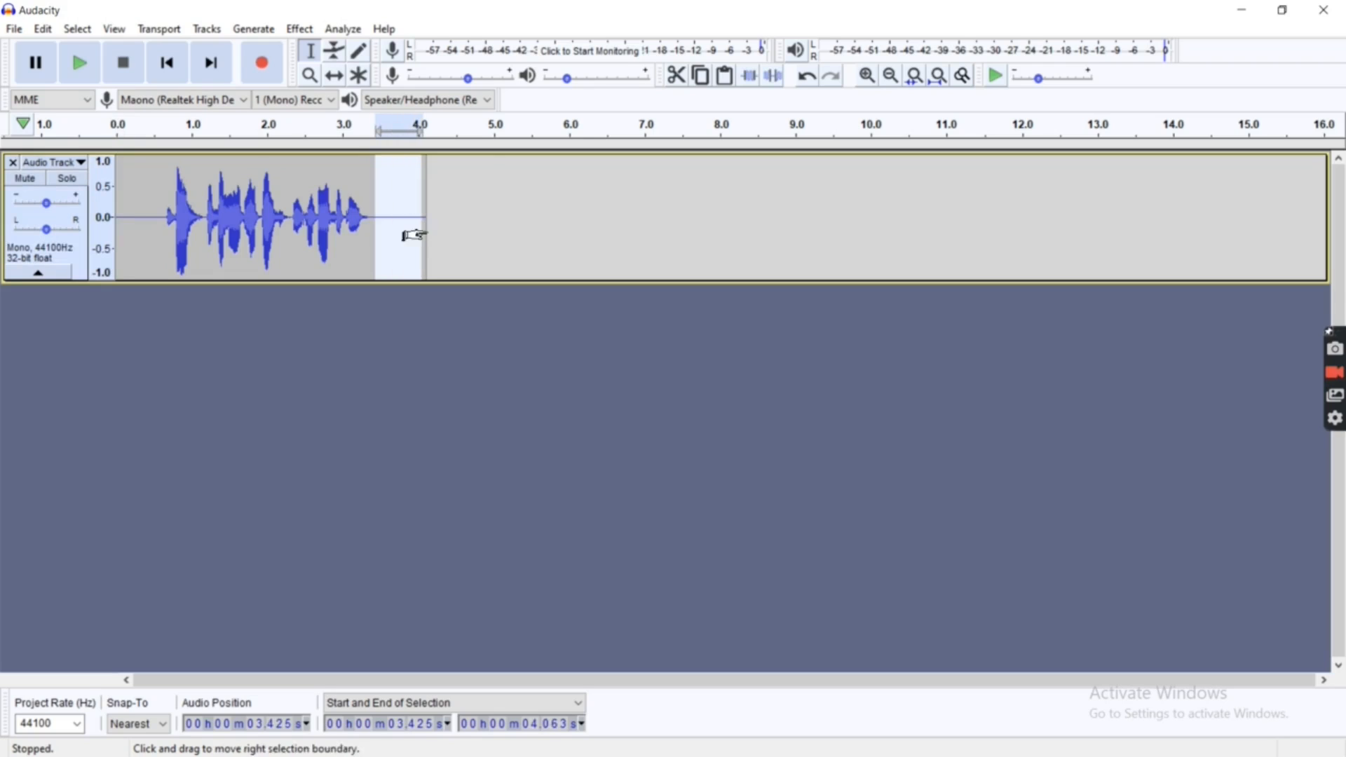
left_click(300, 29)
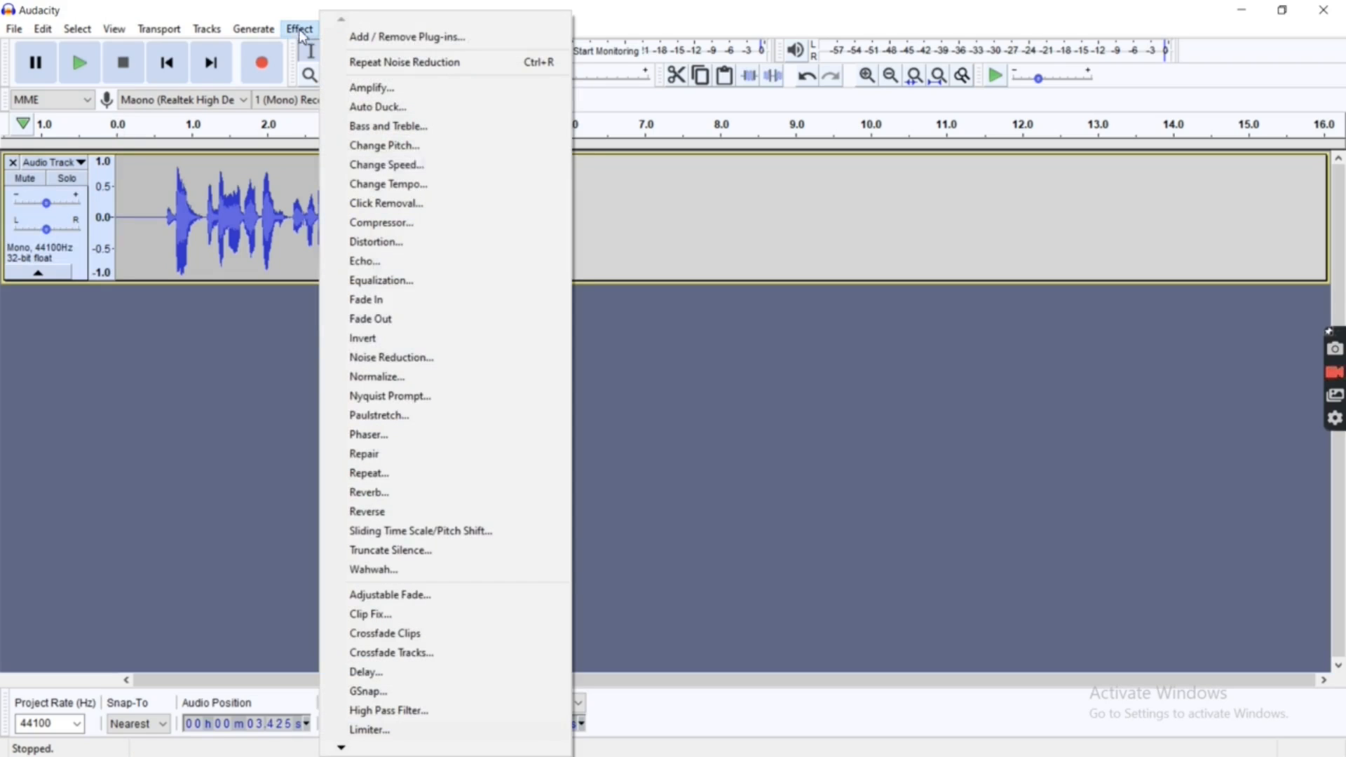
left_click(411, 364)
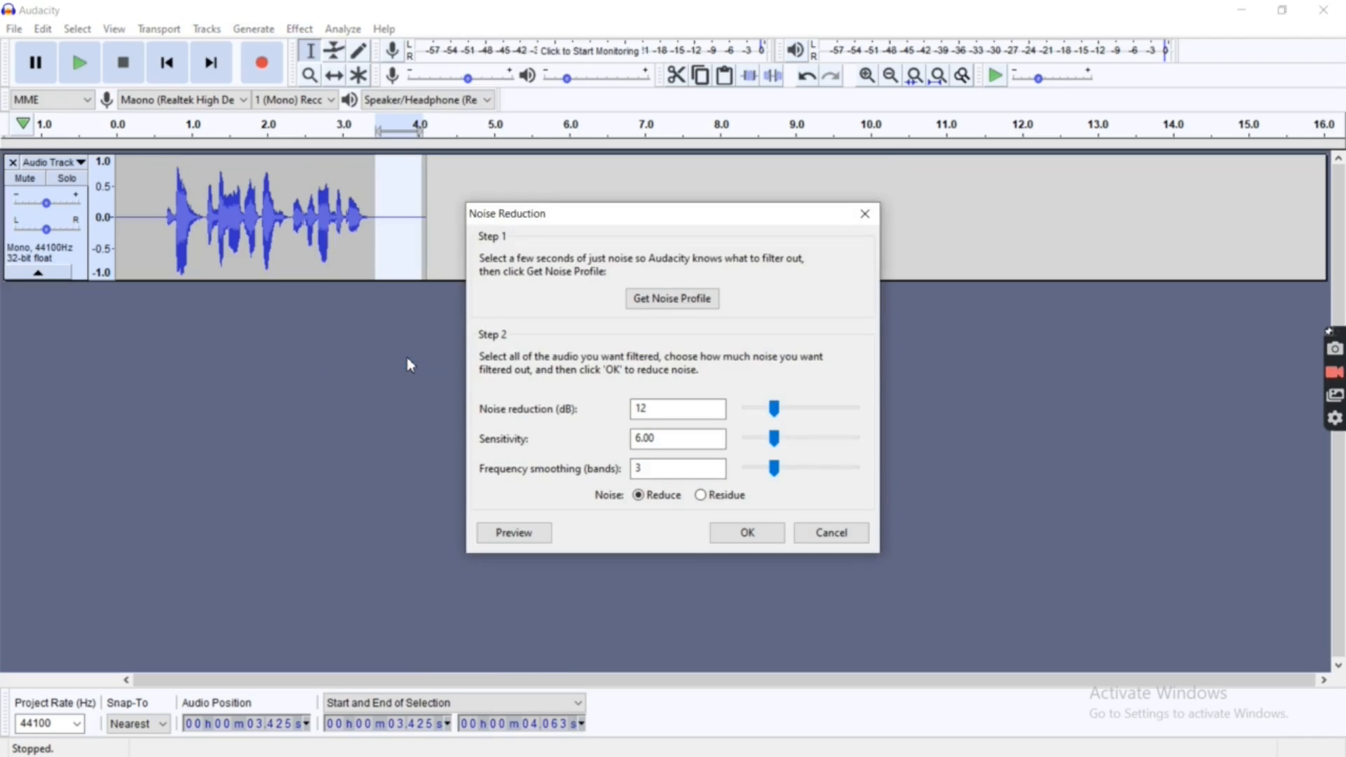
left_click(691, 302)
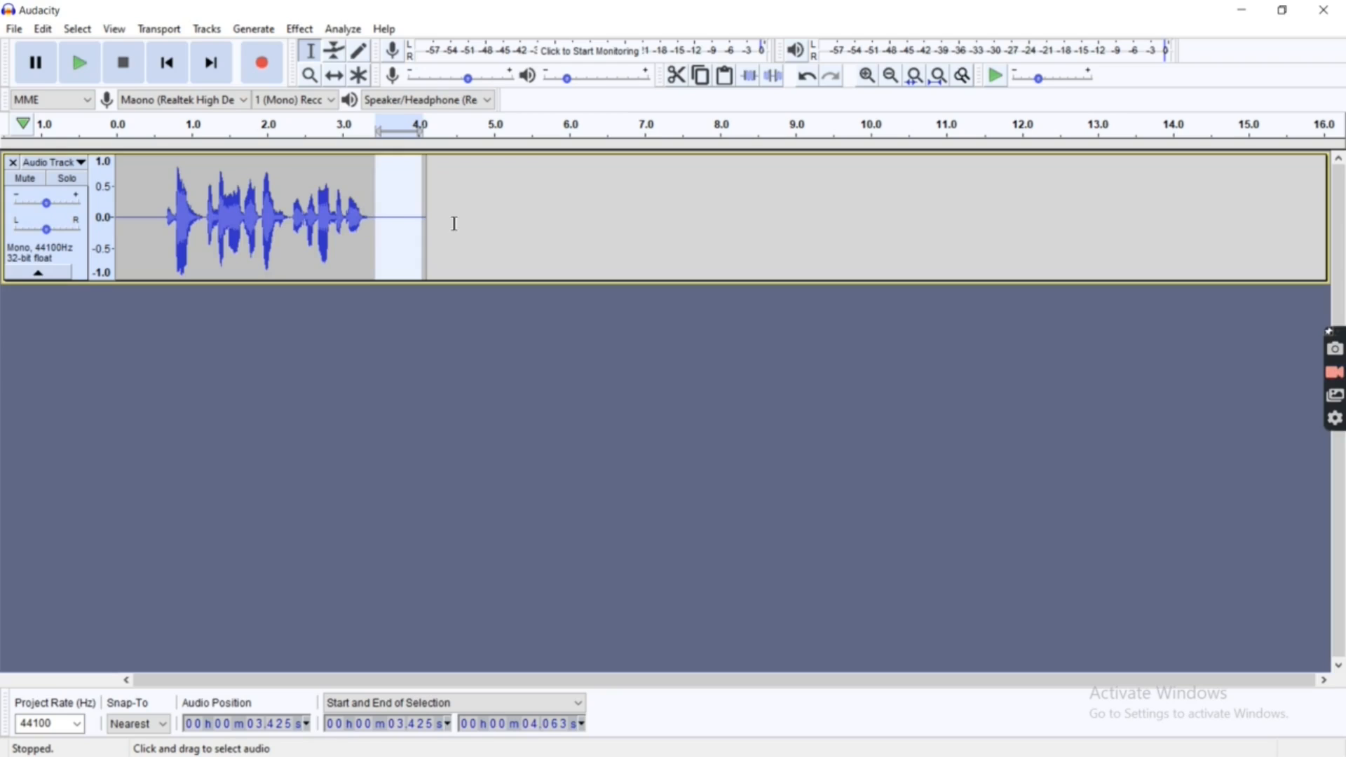
Apply Noise Reduction to the entire recording with 12 dB reduction, sensitivity 6.00 and 3 frequency smoothing bands.
key("ctrl+a")
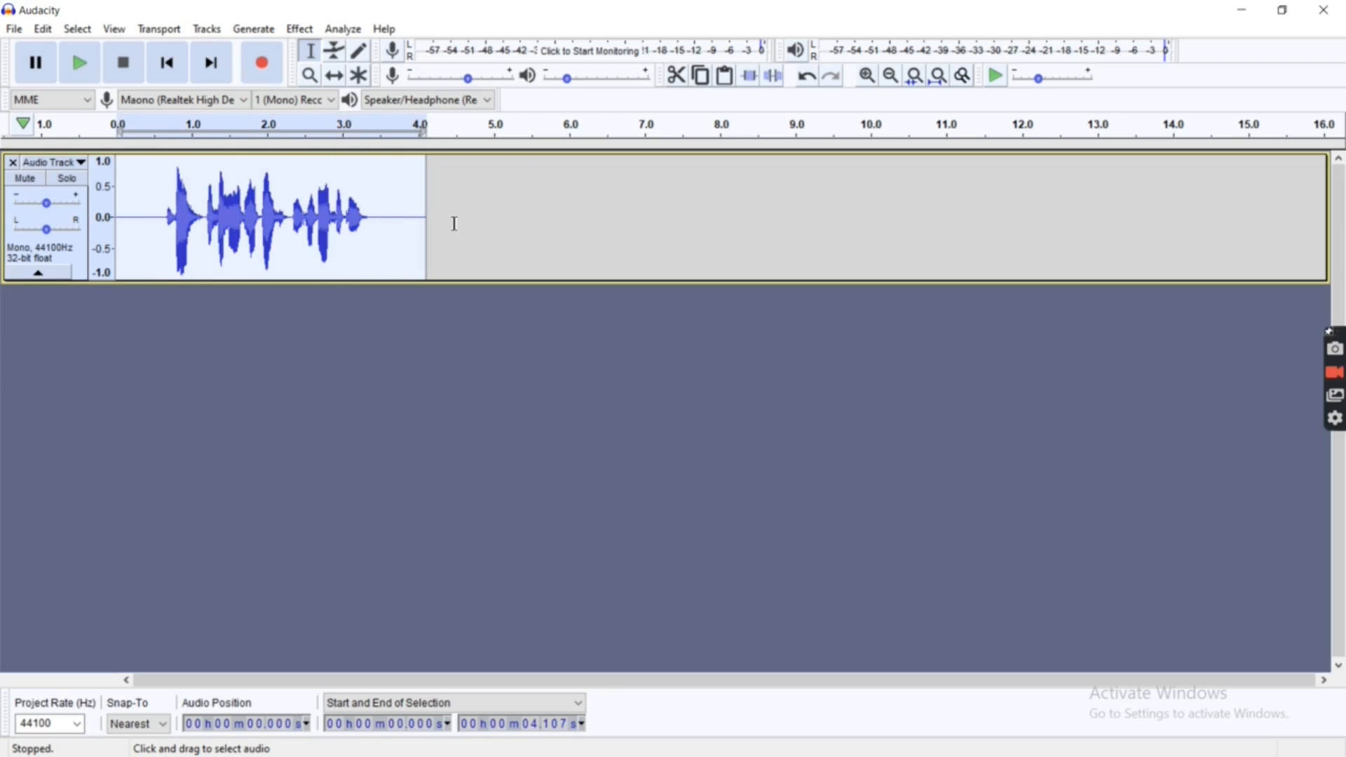
left_click(298, 30)
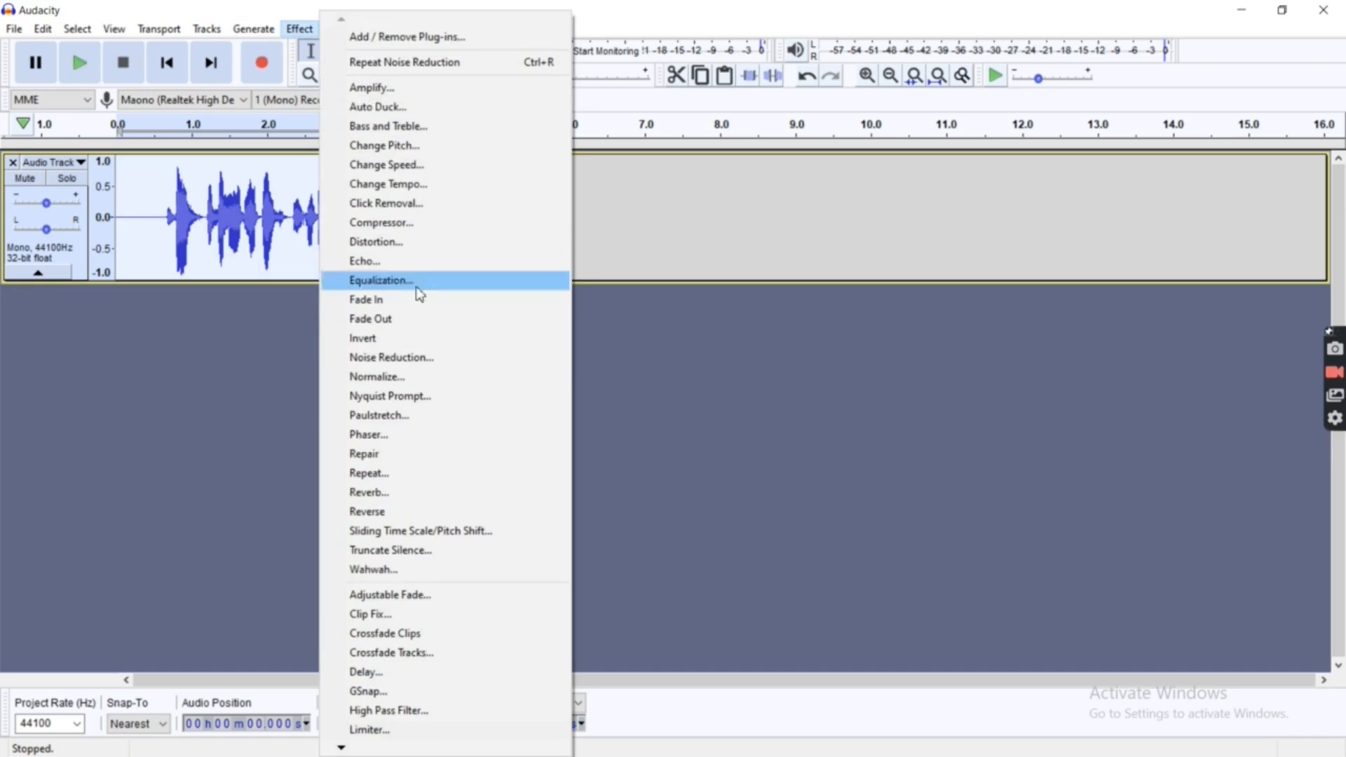
left_click(432, 359)
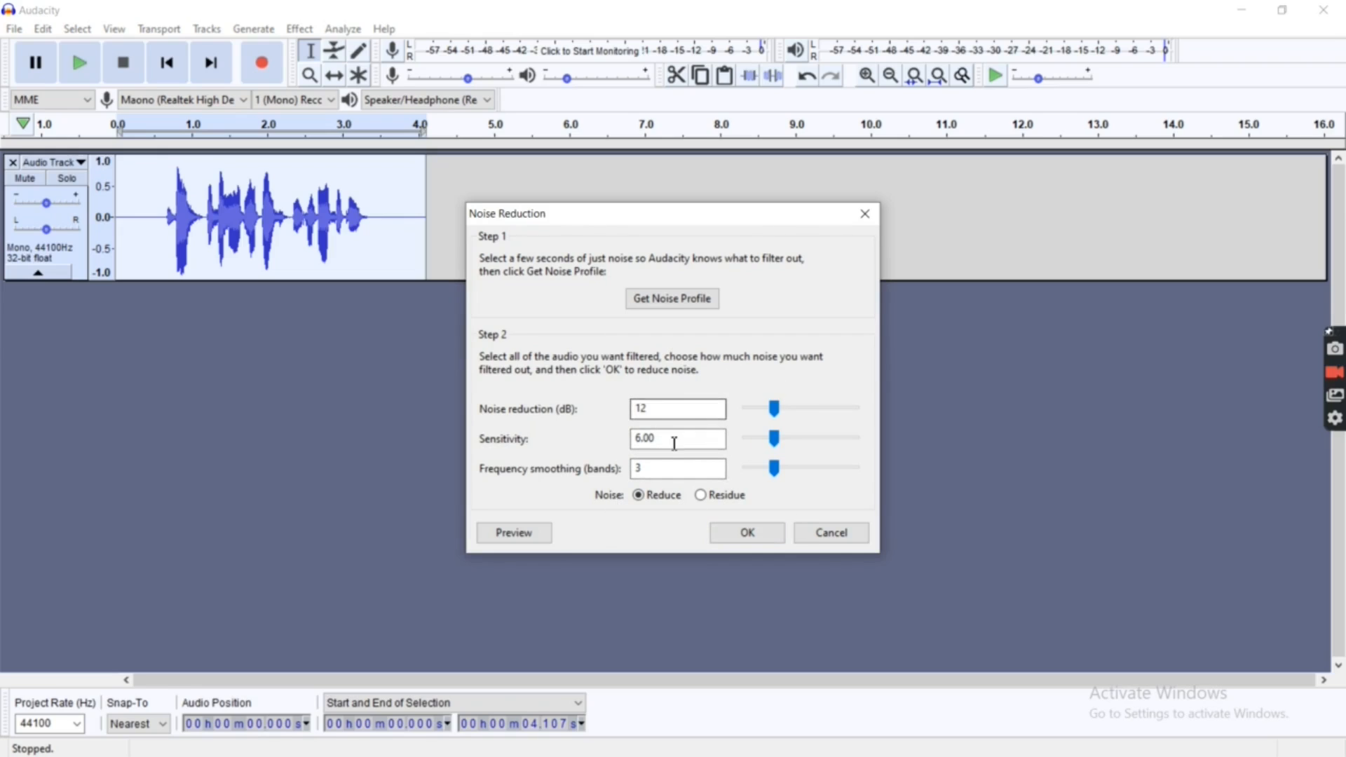
left_click(756, 535)
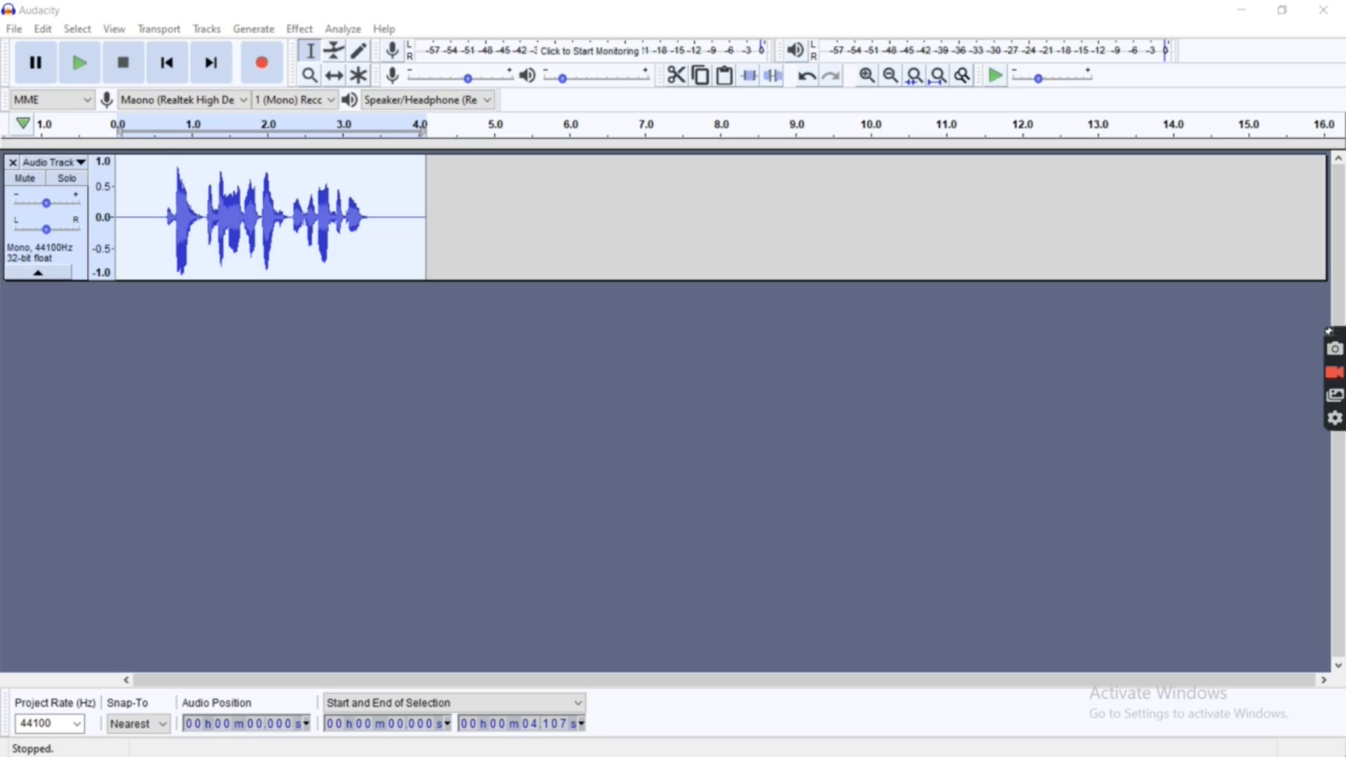
left_click(767, 434)
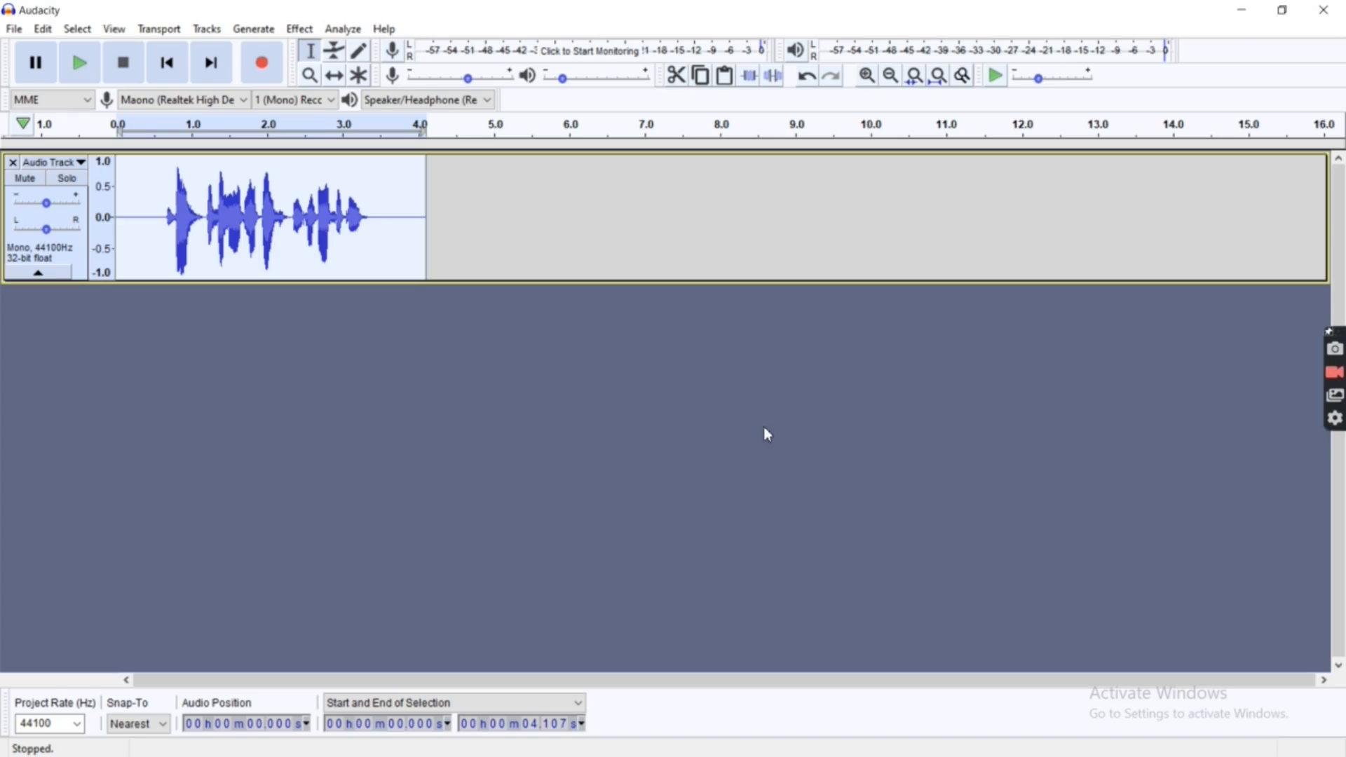
Apply the Compressor to the whole recording with a threshold of -15 dB and a 3:1 ratio.
left_click(302, 29)
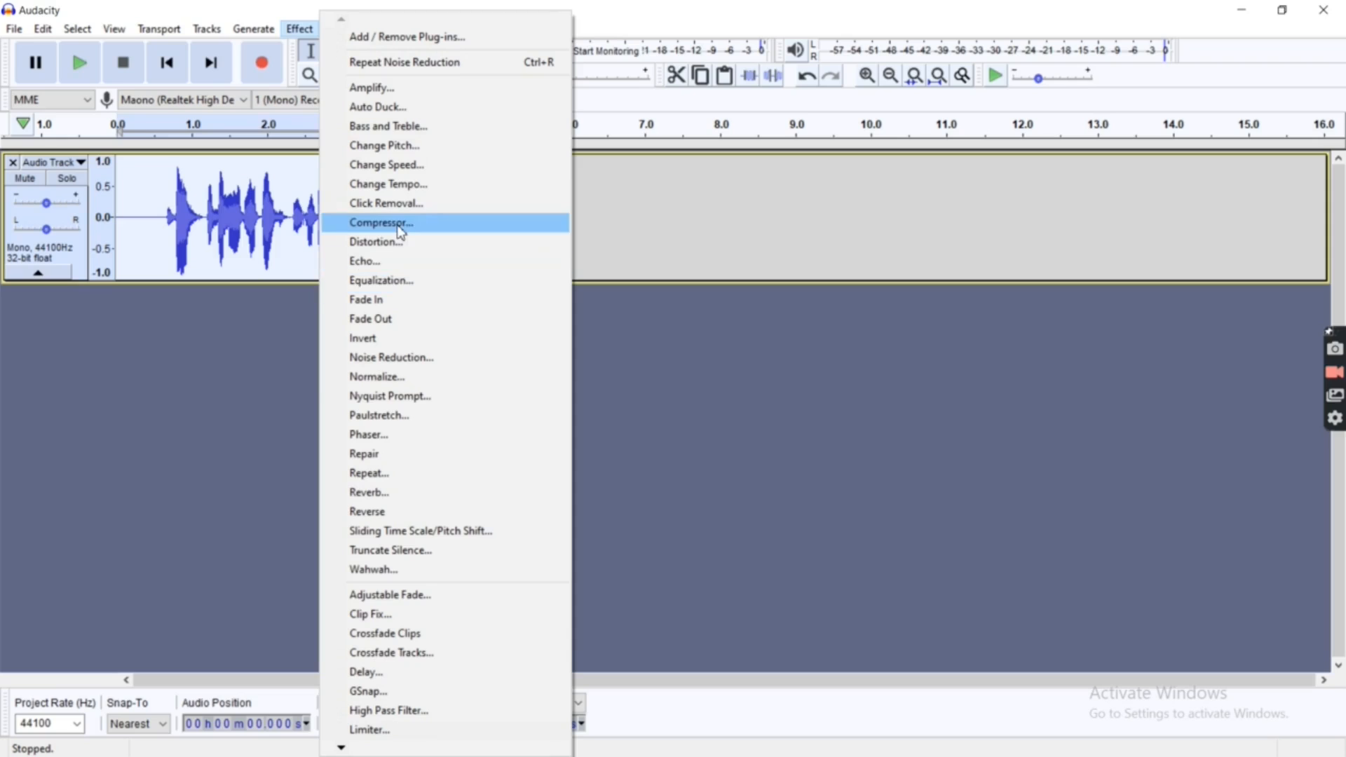
left_click(400, 225)
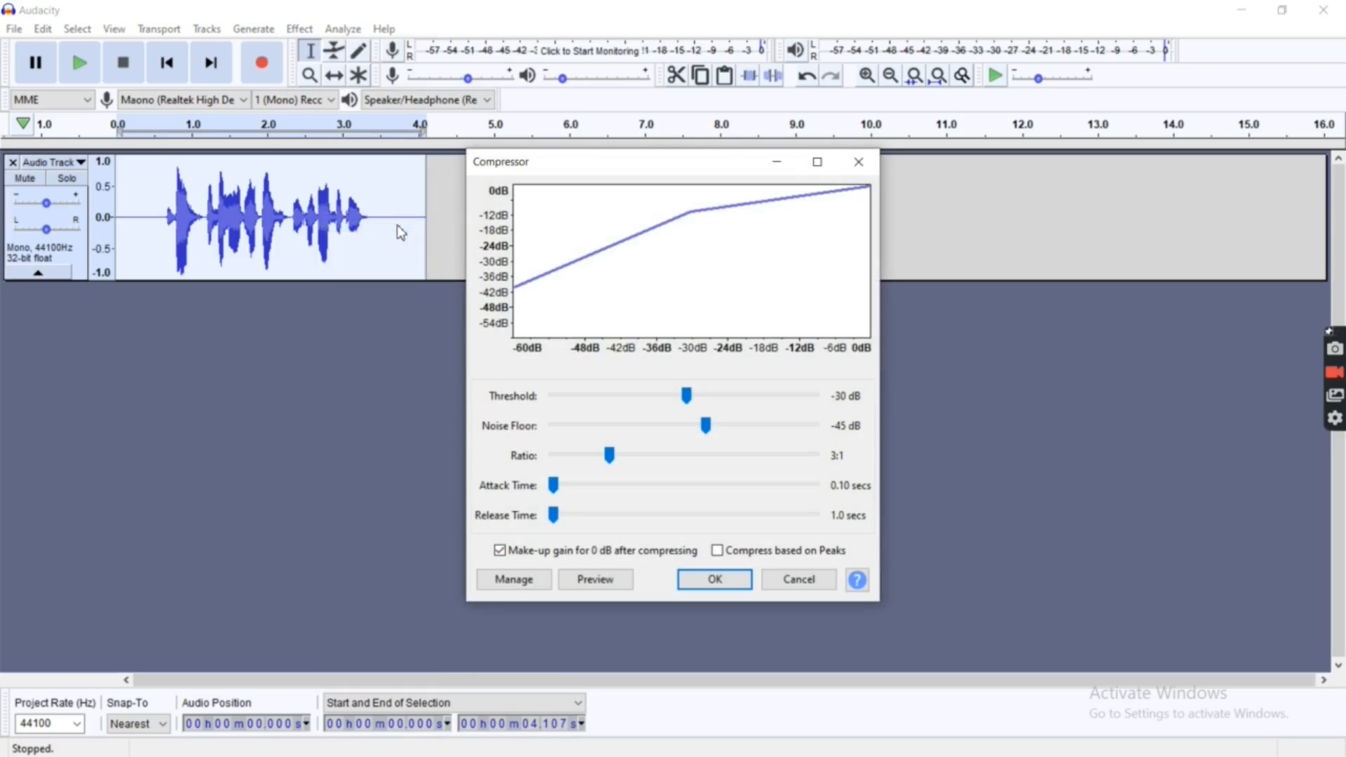
left_click_drag(686, 396, 697, 397)
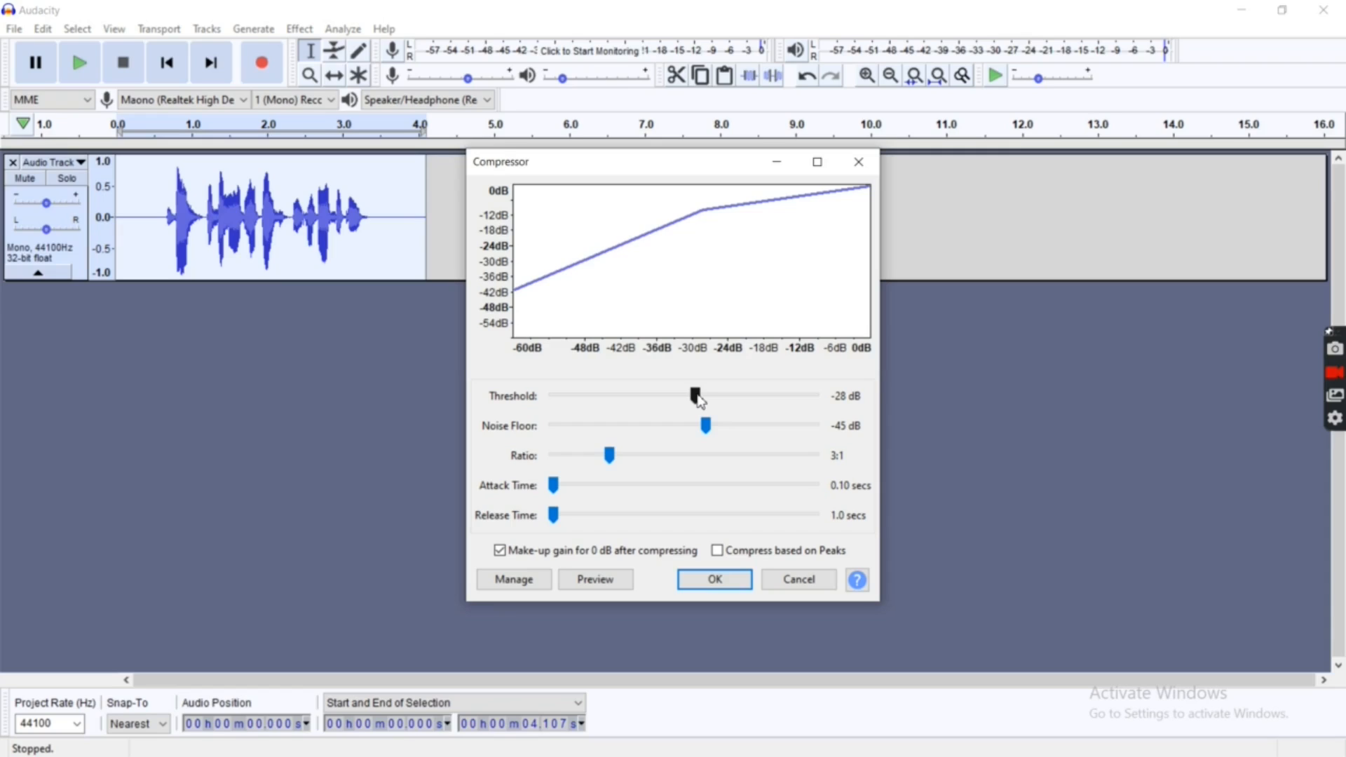
left_click_drag(699, 401, 691, 385)
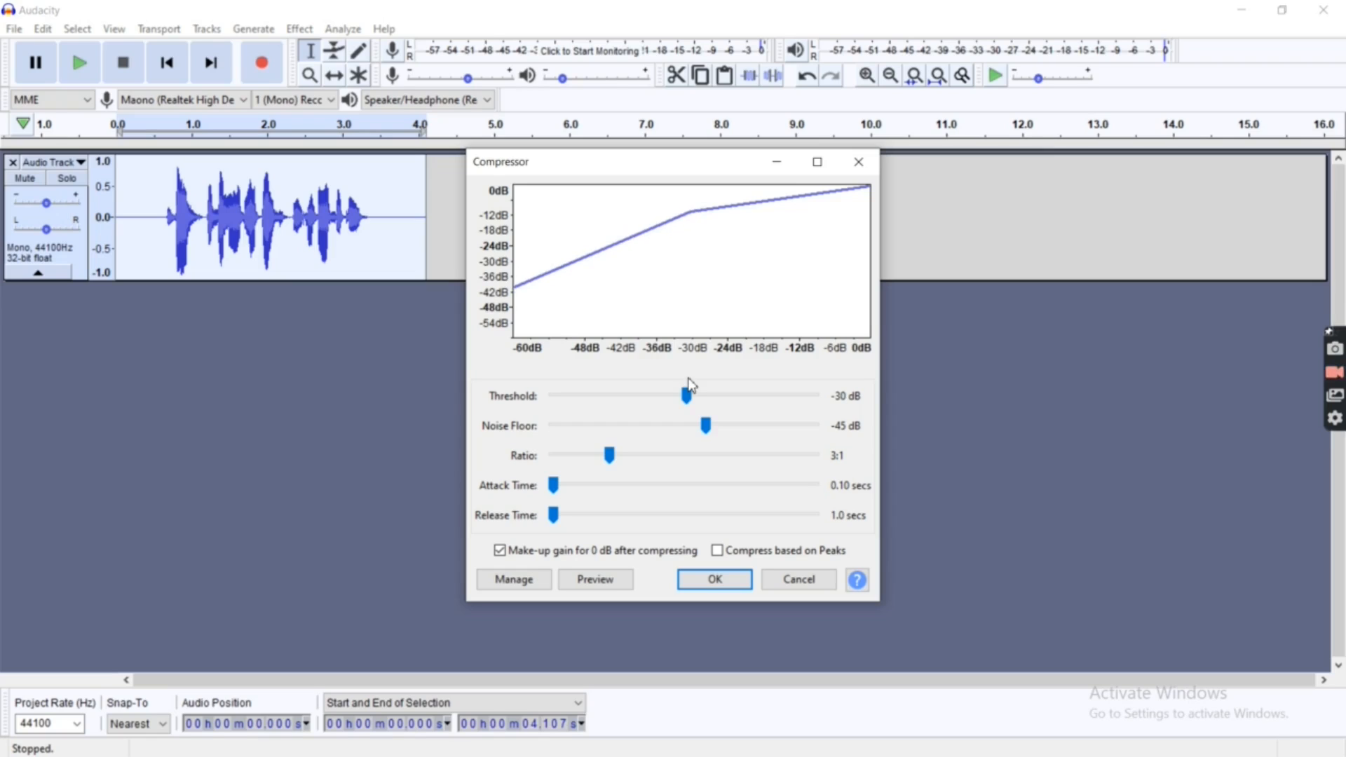
left_click(690, 400)
left_click_drag(690, 400, 755, 407)
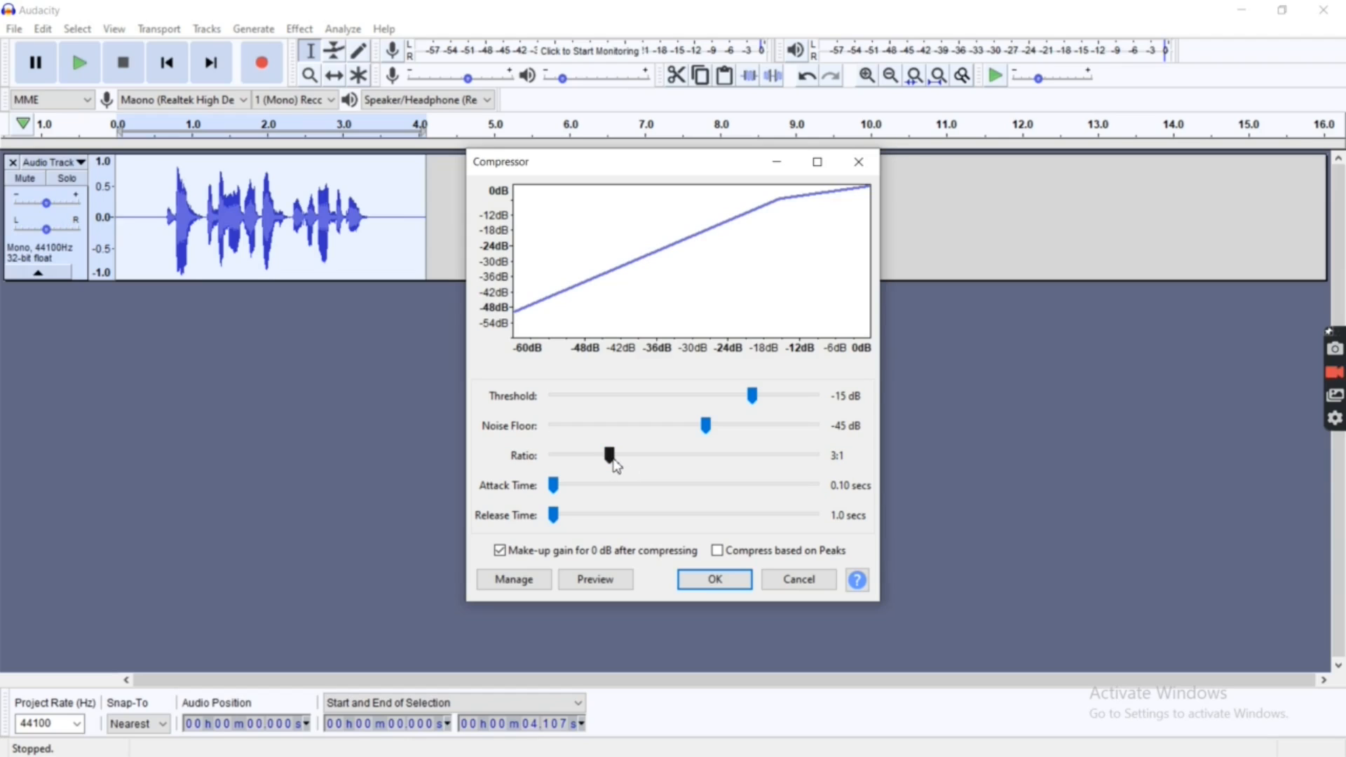
mouse_move(610, 456)
left_mouse_down()
mouse_move(633, 457)
mouse_move(584, 463)
mouse_move(612, 463)
left_mouse_up()
left_click_drag(613, 463, 612, 463)
left_click(730, 580)
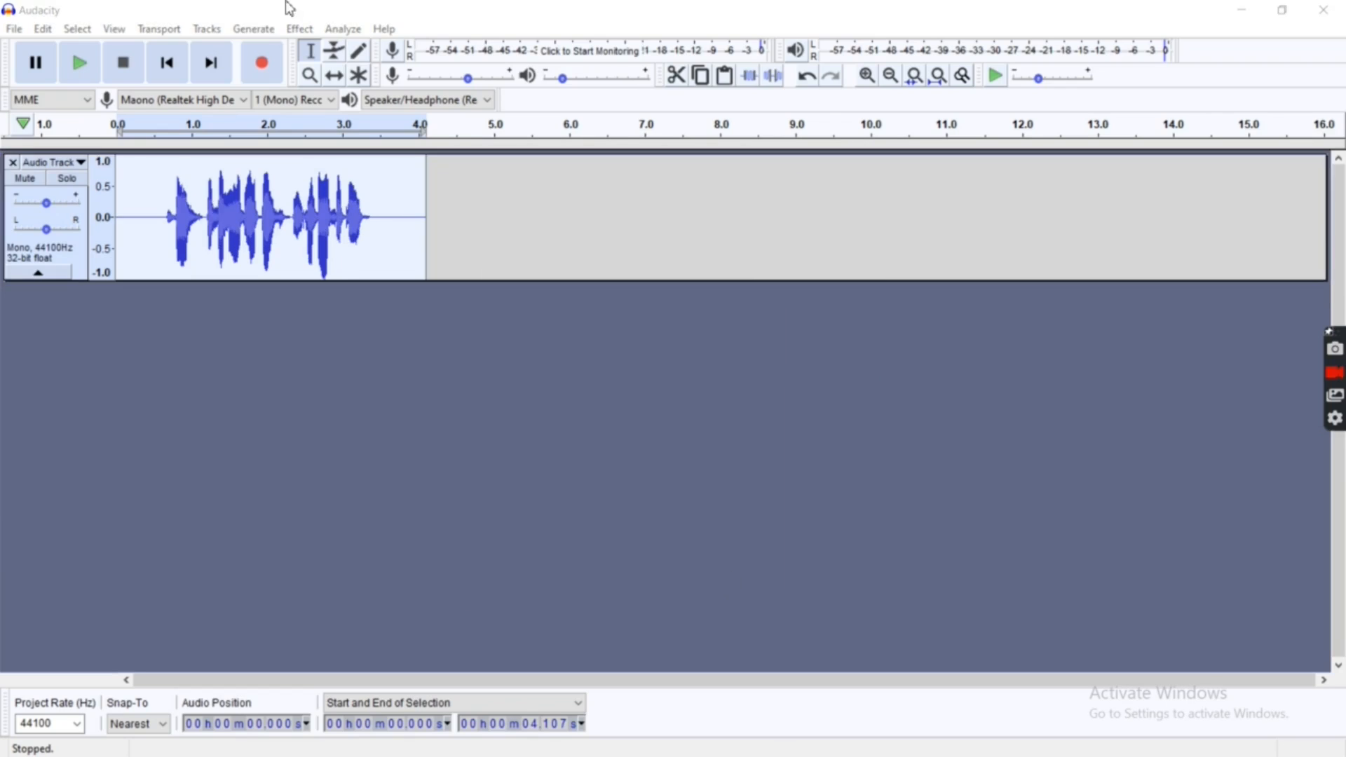
Apply Equalization to the whole recording using the Bass Boost curve.
left_click(299, 29)
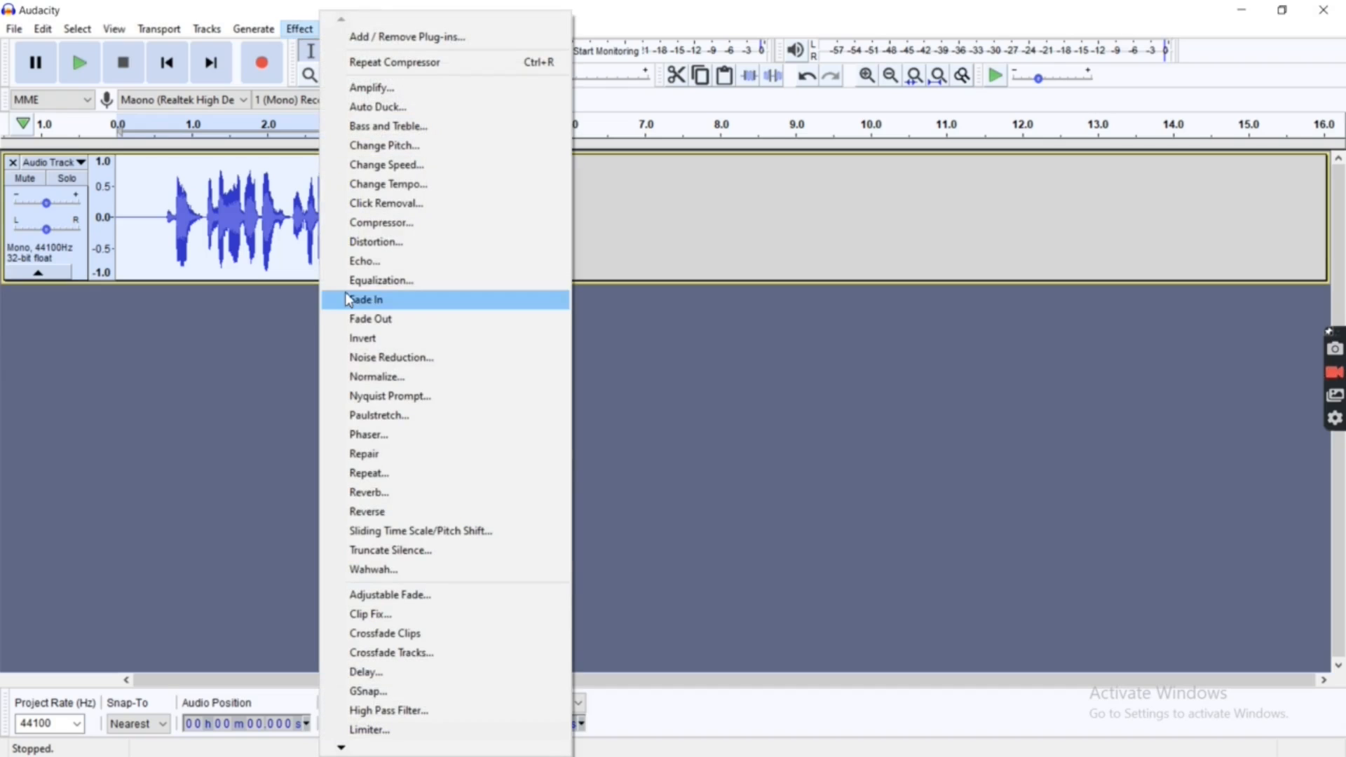
left_click(377, 280)
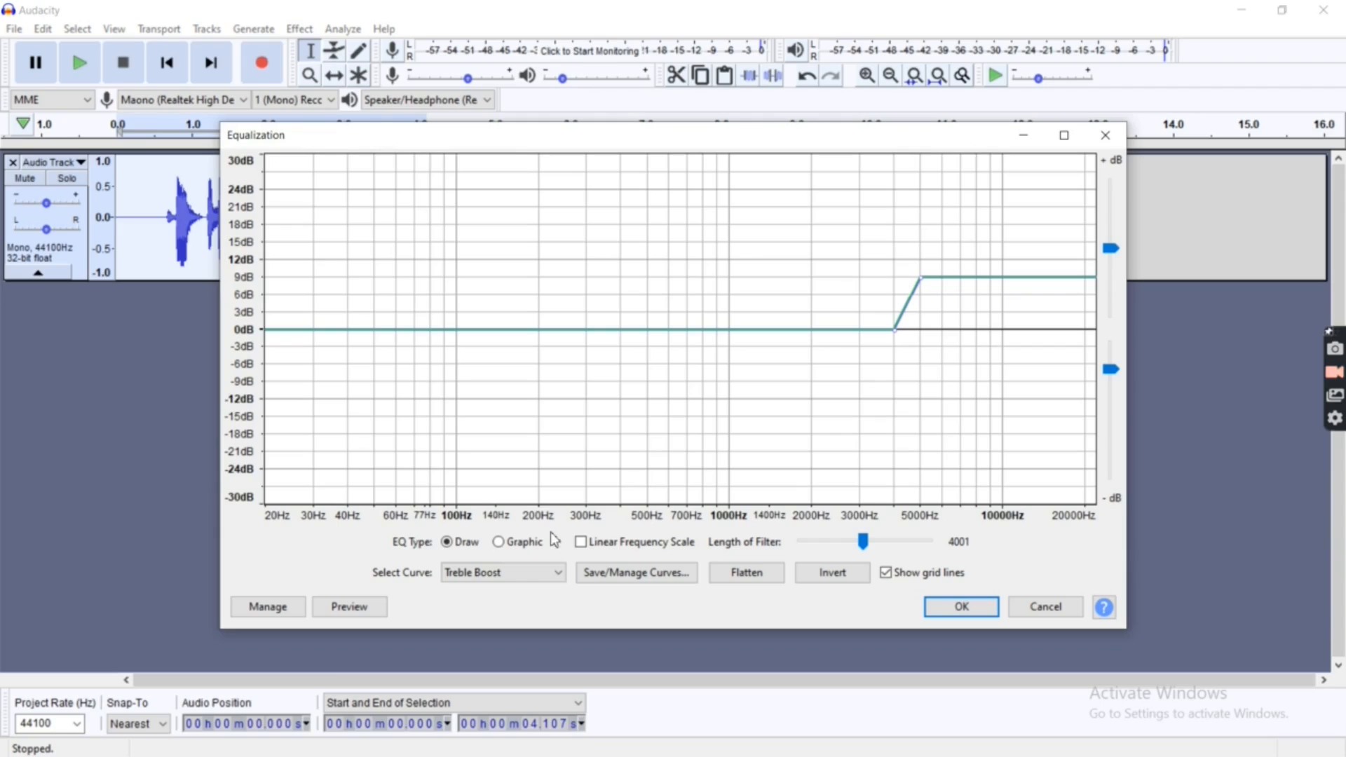
left_click(466, 573)
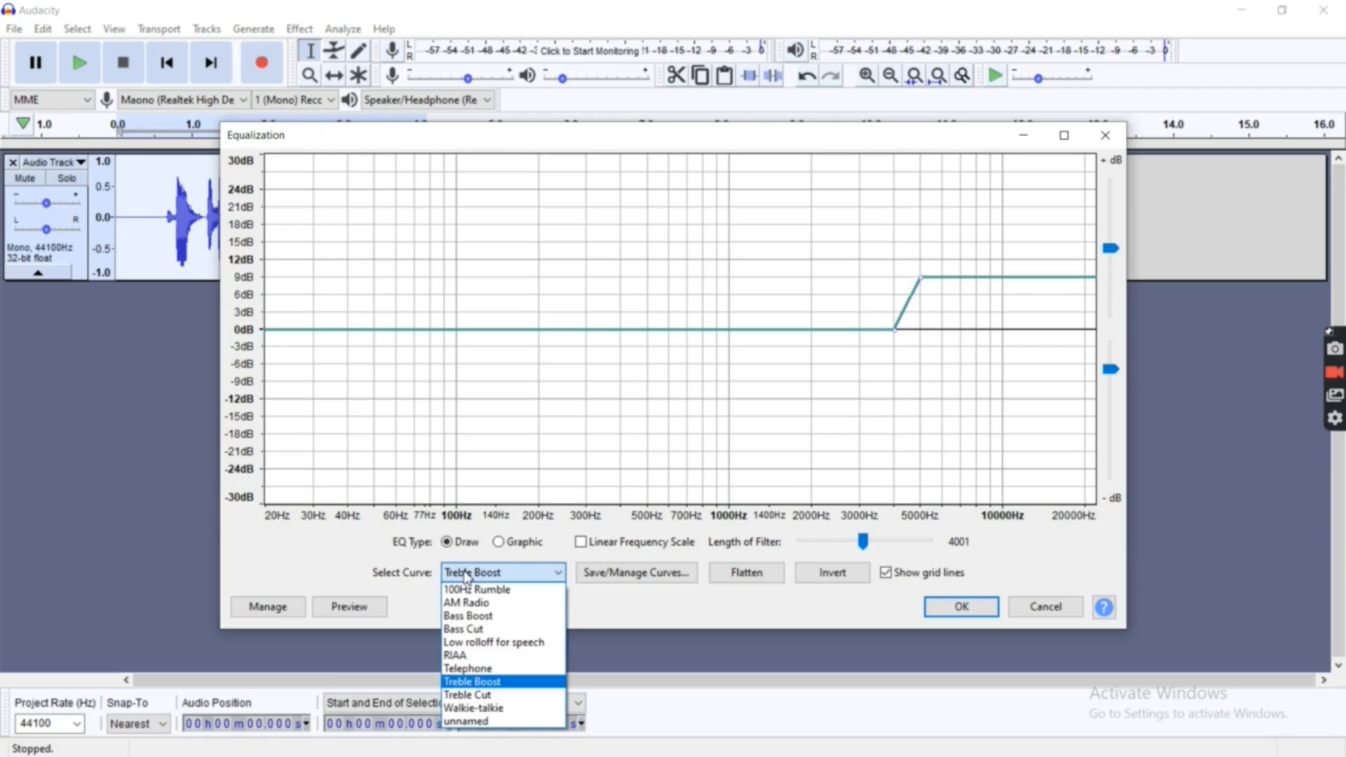
left_click(477, 617)
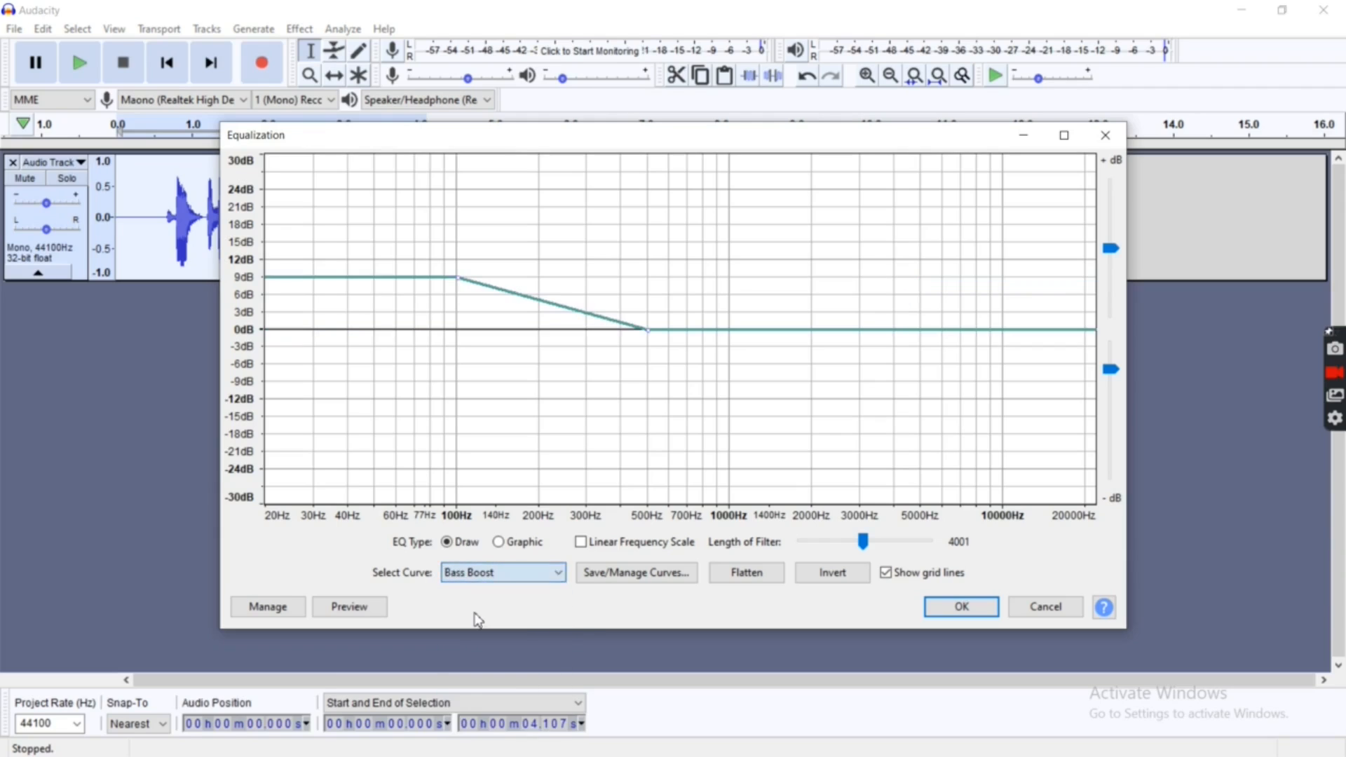
left_click(963, 607)
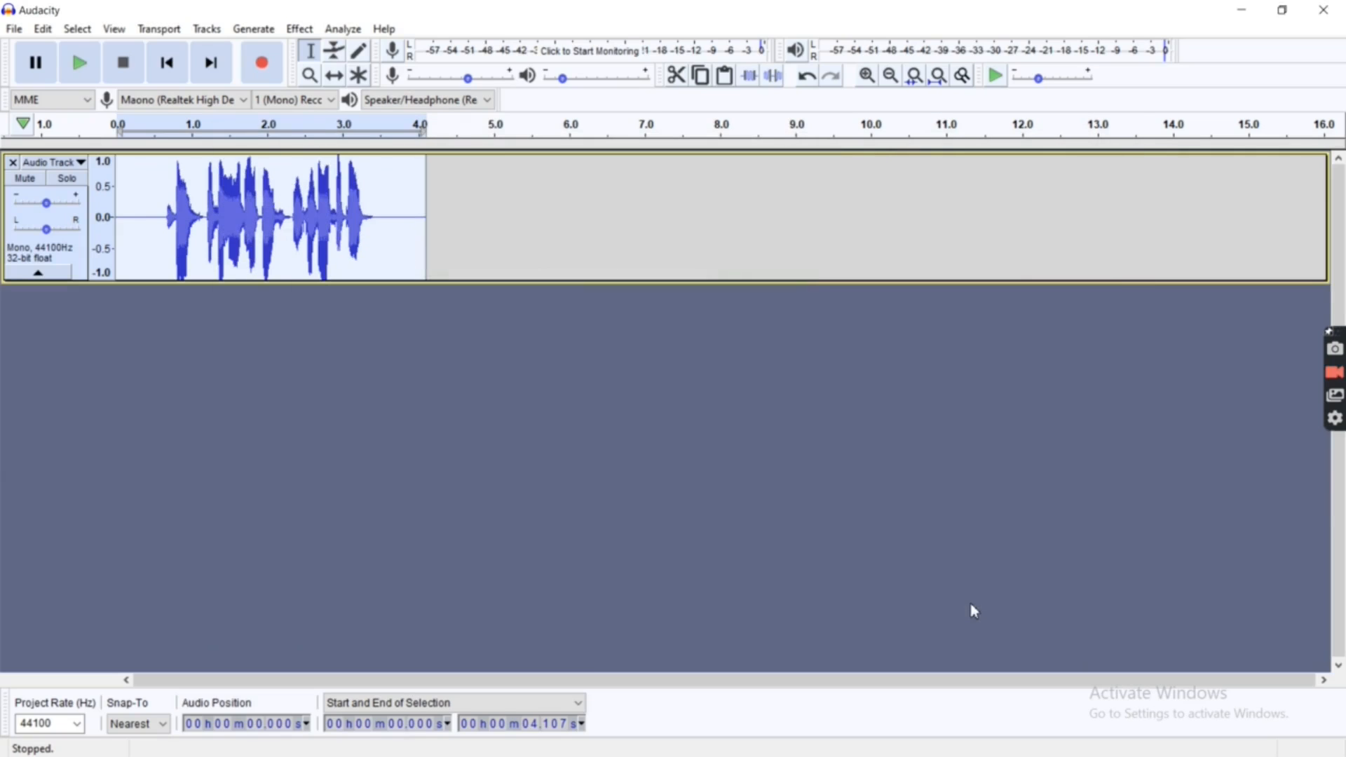
Apply a second Equalization pass to the recording using the Treble Boost curve.
left_click(301, 29)
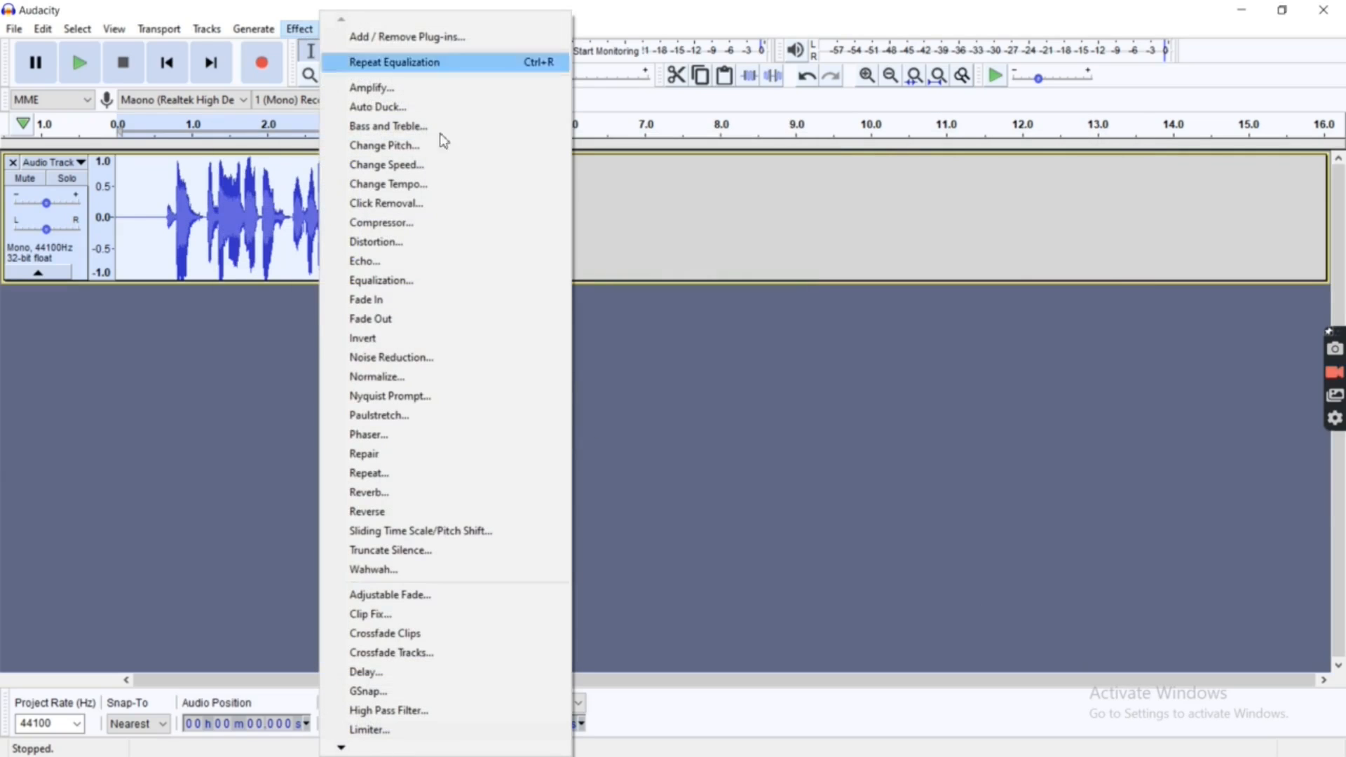
left_click(499, 283)
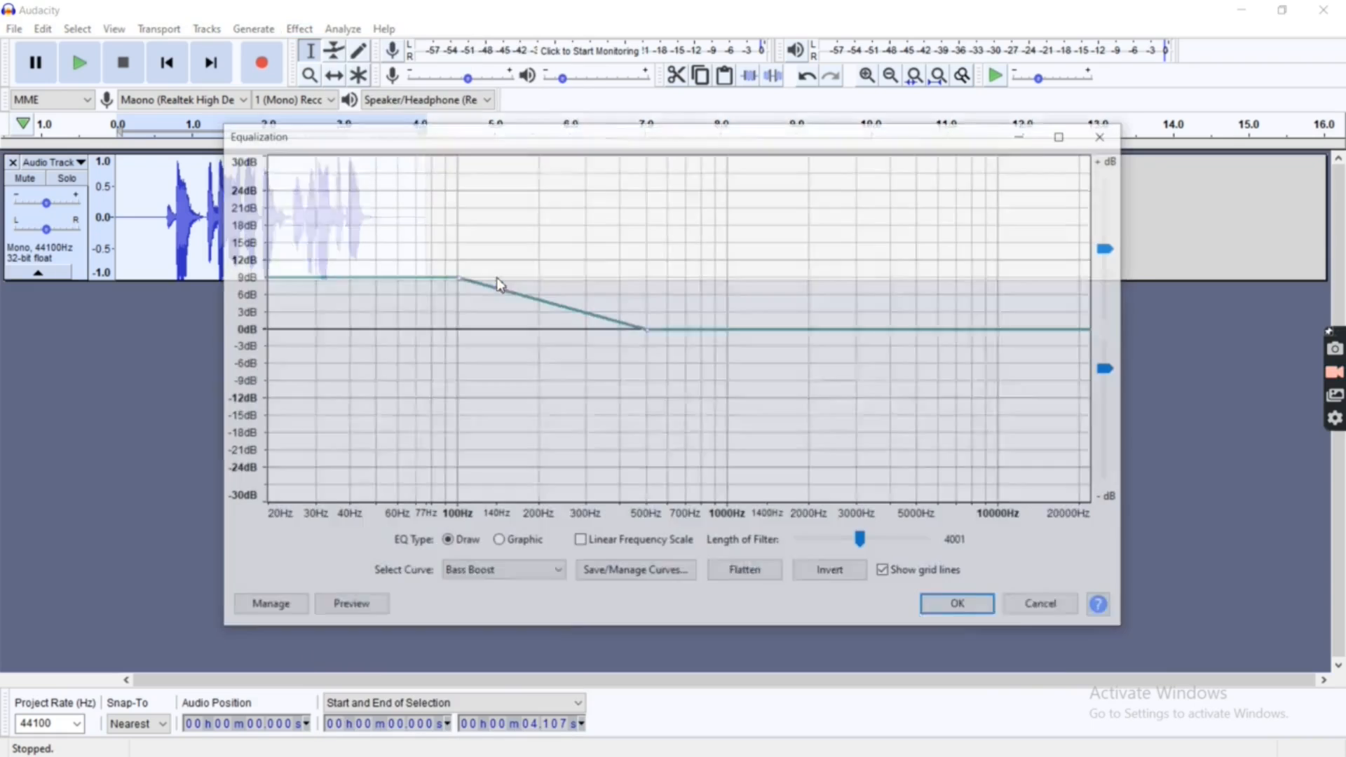
left_click(551, 573)
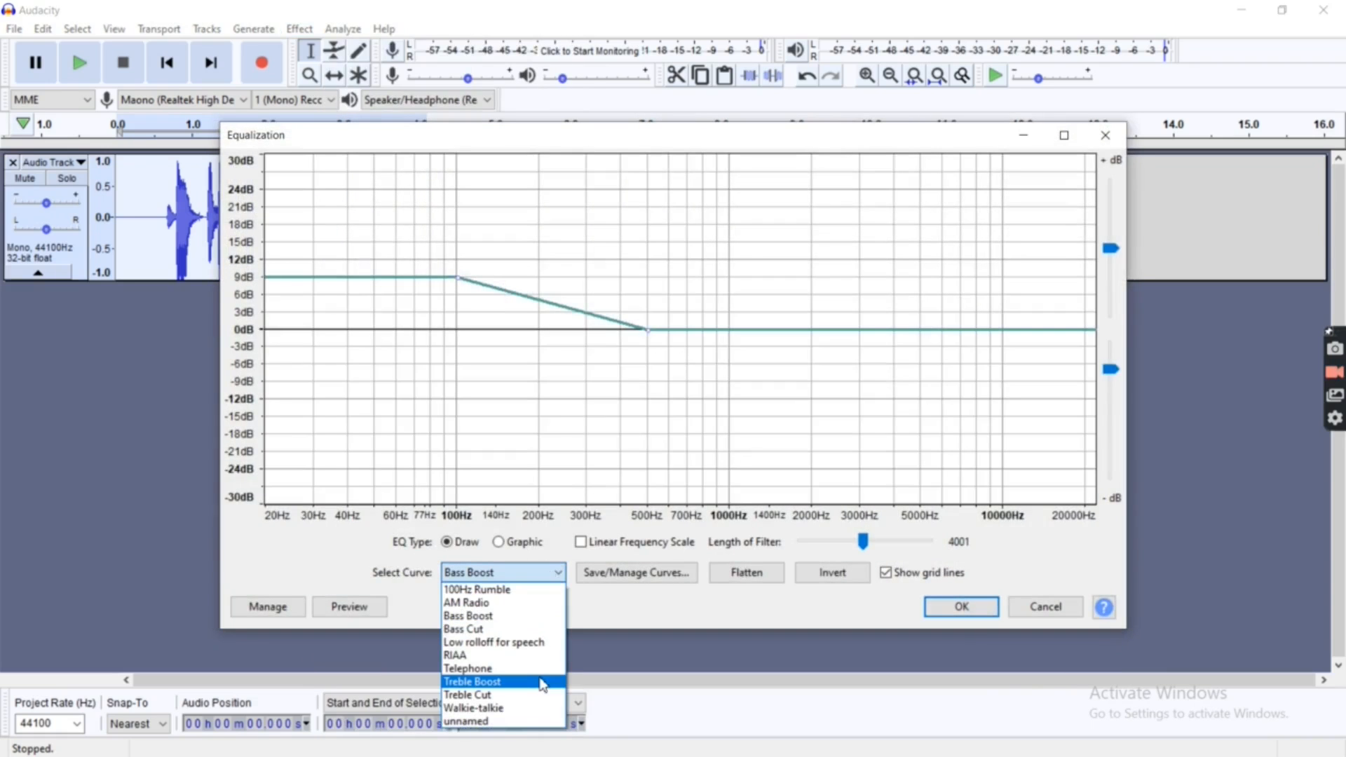
left_click(542, 682)
left_click(954, 609)
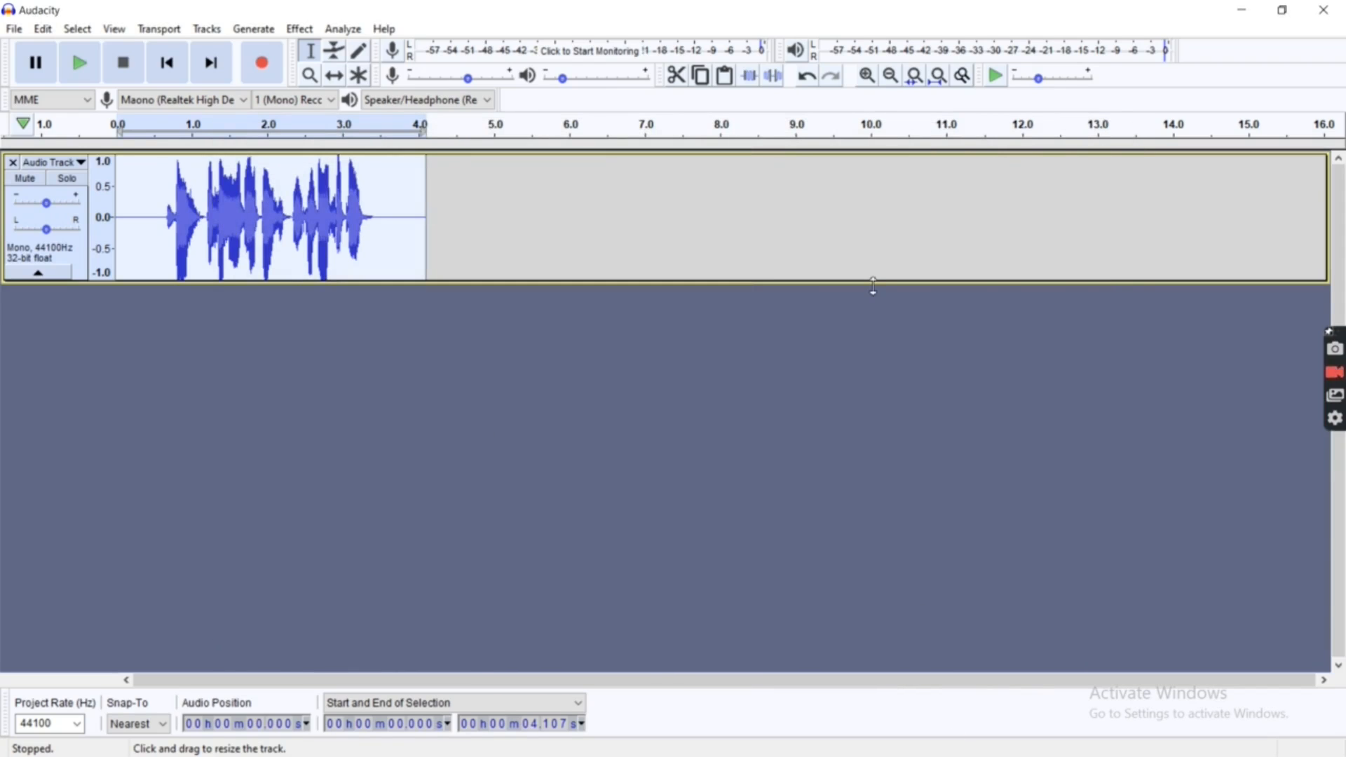
Amplify the whole recording by -1.481 dB for a new peak amplitude of 0.0 dB, with clipping not allowed.
left_click(301, 28)
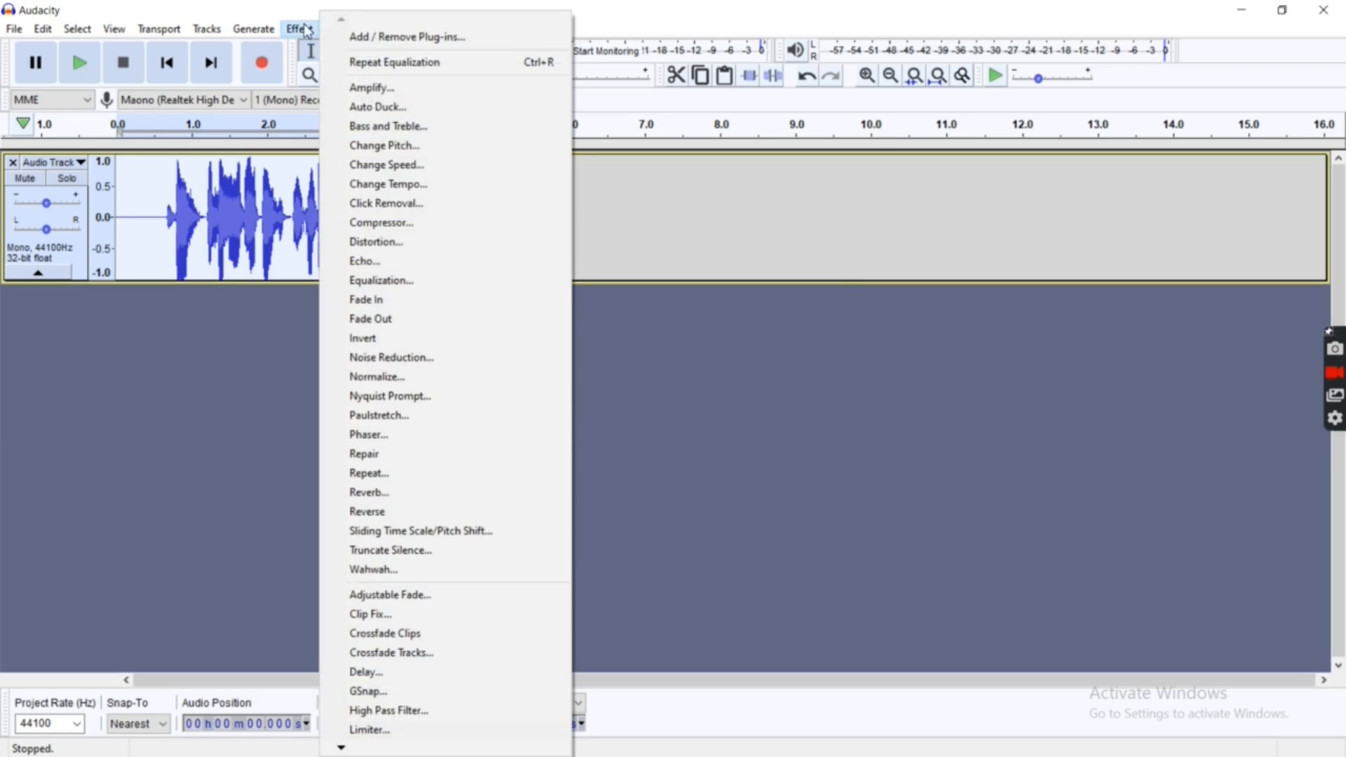
left_click(381, 88)
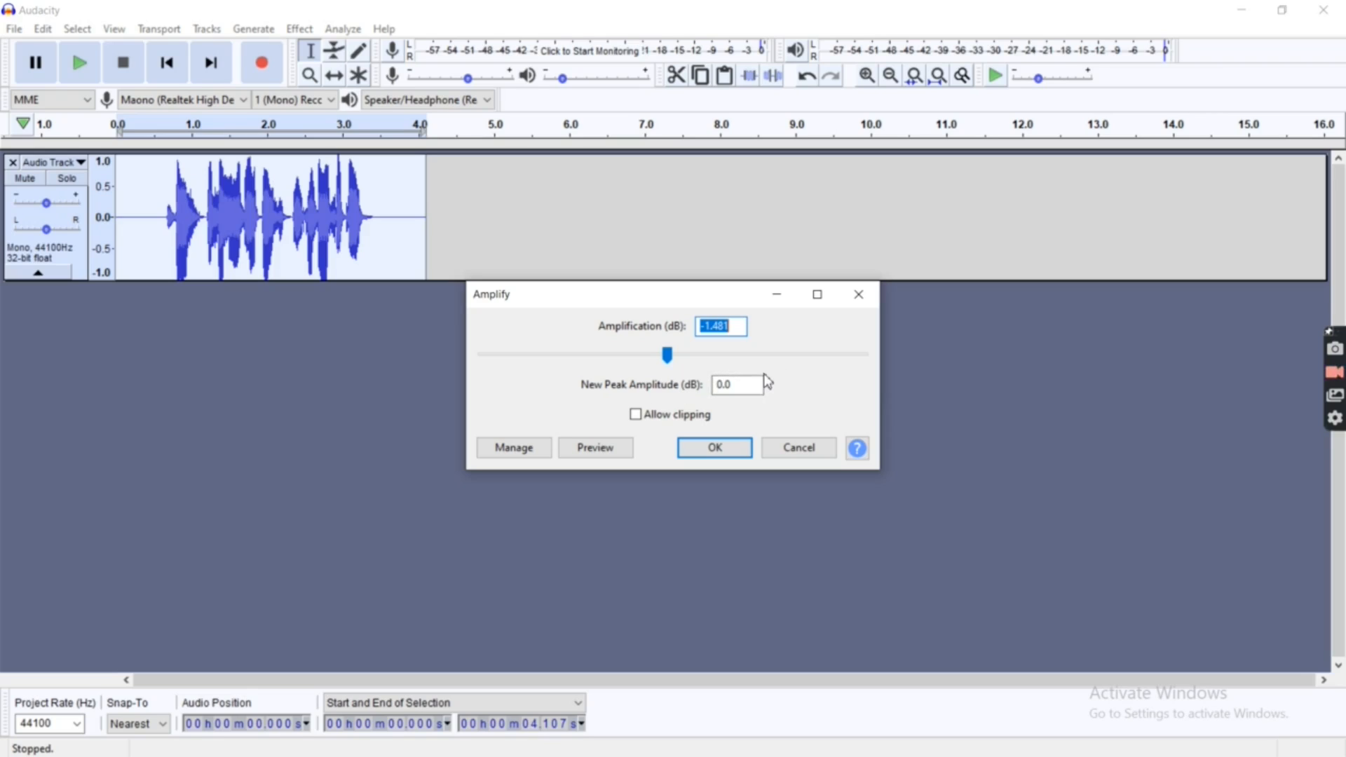
left_click(717, 448)
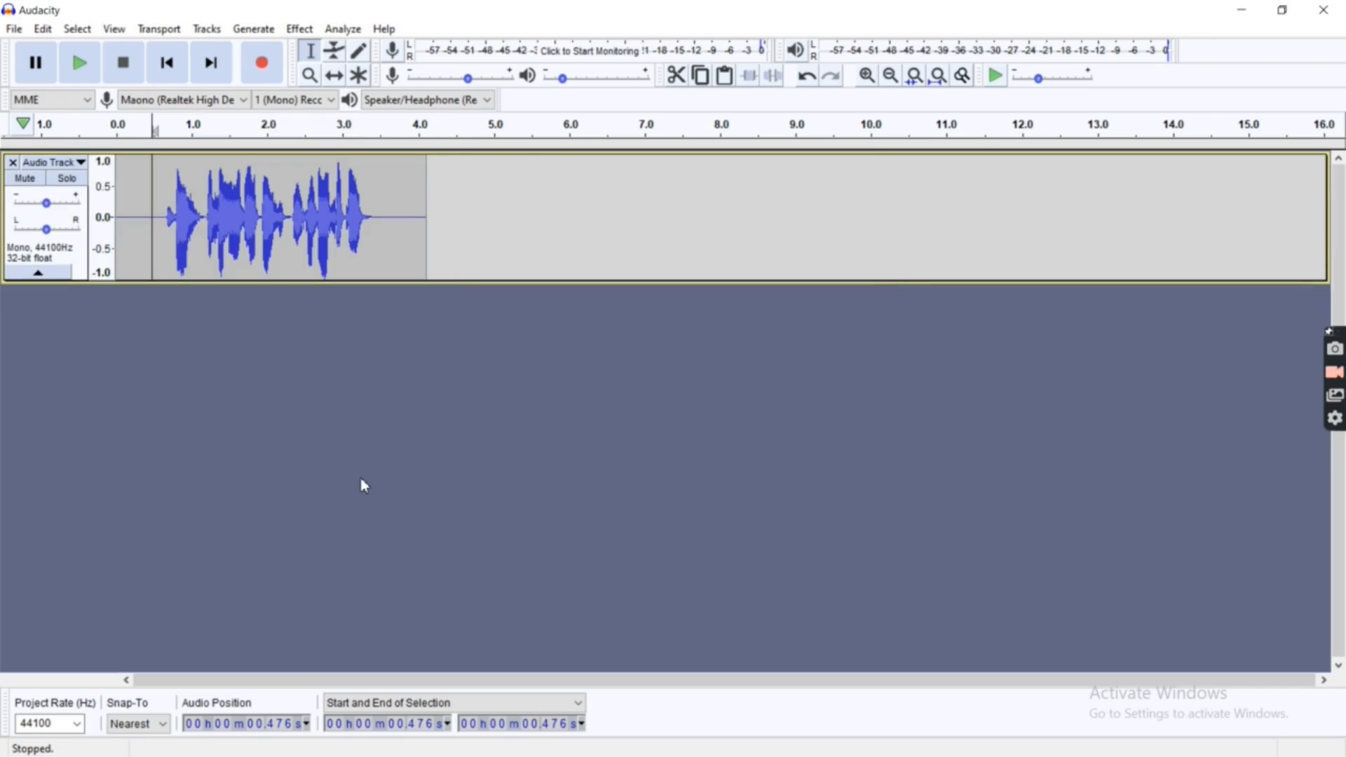